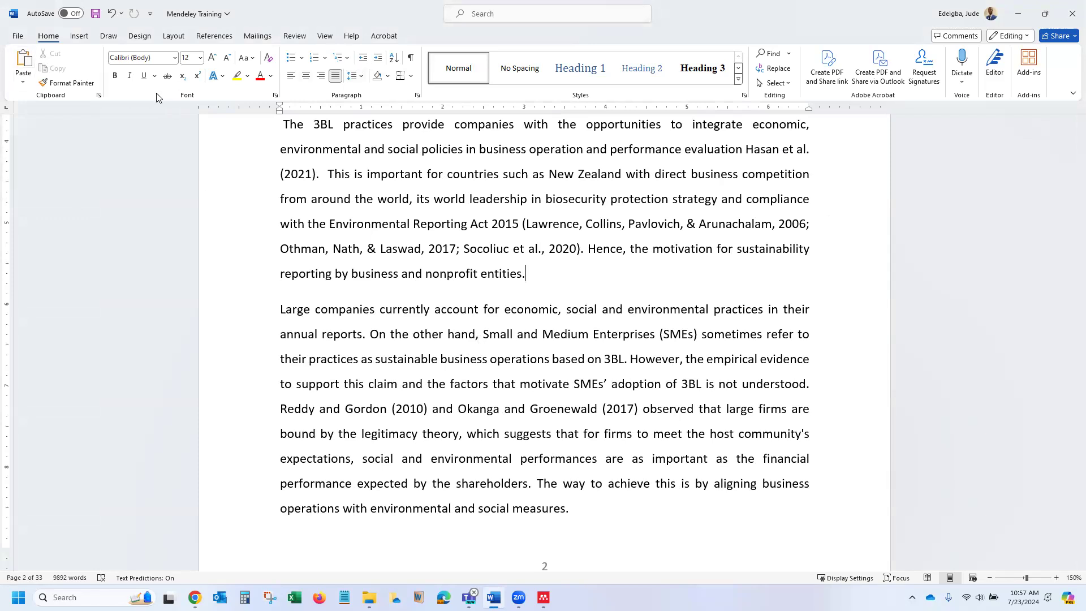
Step: Delete the word "entities" at the end of the 3BL paragraph without tracking and put it back
left_click(293, 38)
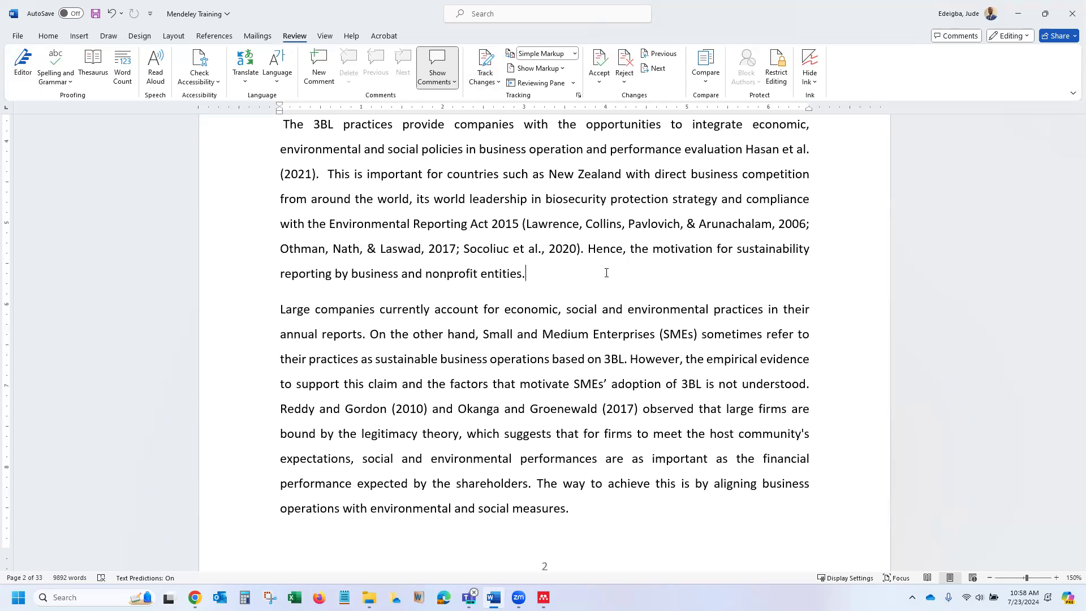
key("BackSpace")
key("BackSpace")
key("BackSpace")
key("BackSpace")
key("BackSpace")
key("BackSpace")
key("BackSpace")
key("BackSpace")
key("BackSpace")
type(".")
key("ctrl+s")
key("BackSpace")
type("entities.")
Step: Turn on Track Changes for everyone and delete the word "entities" at the end of the 3BL paragraph
left_click(484, 82)
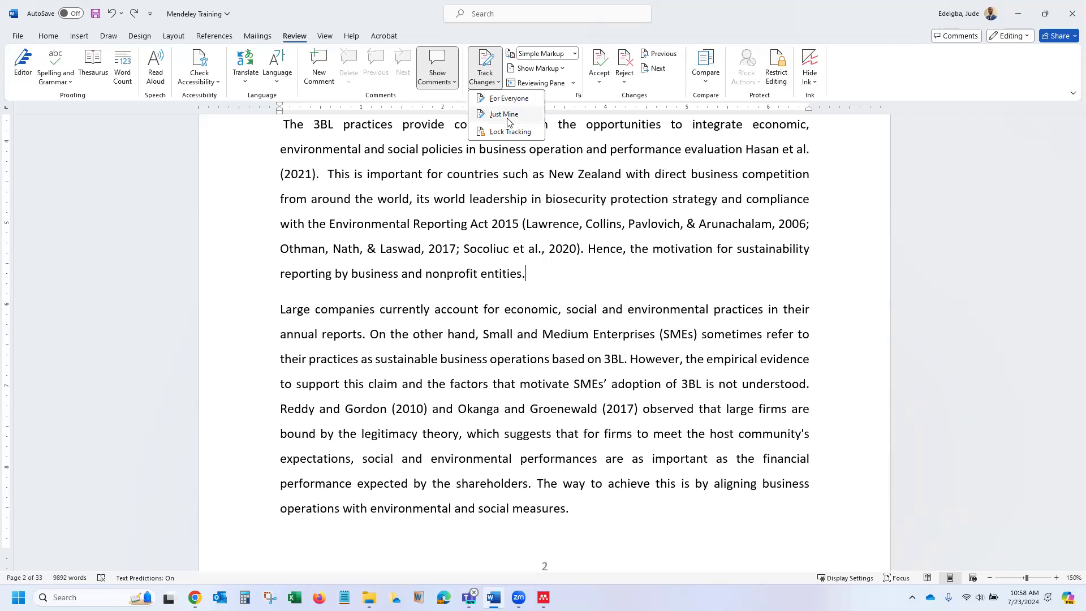
left_click(509, 100)
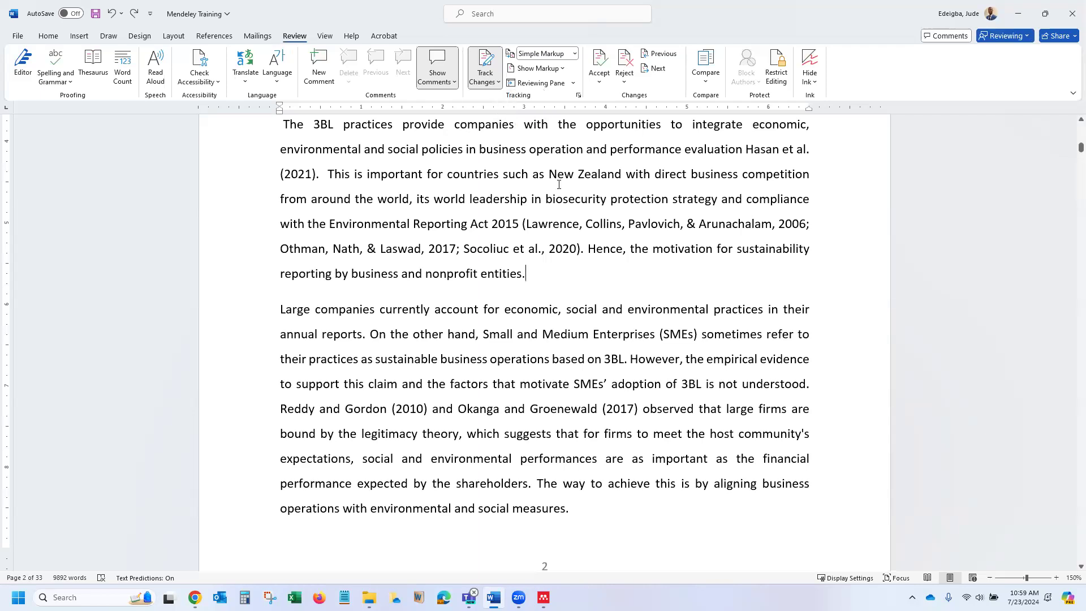
left_click_drag(526, 278, 481, 275)
left_click(523, 276)
key("Delete")
Step: Switch the tracked deletion between simple and full markup display, finishing with All Markup
left_click(238, 282)
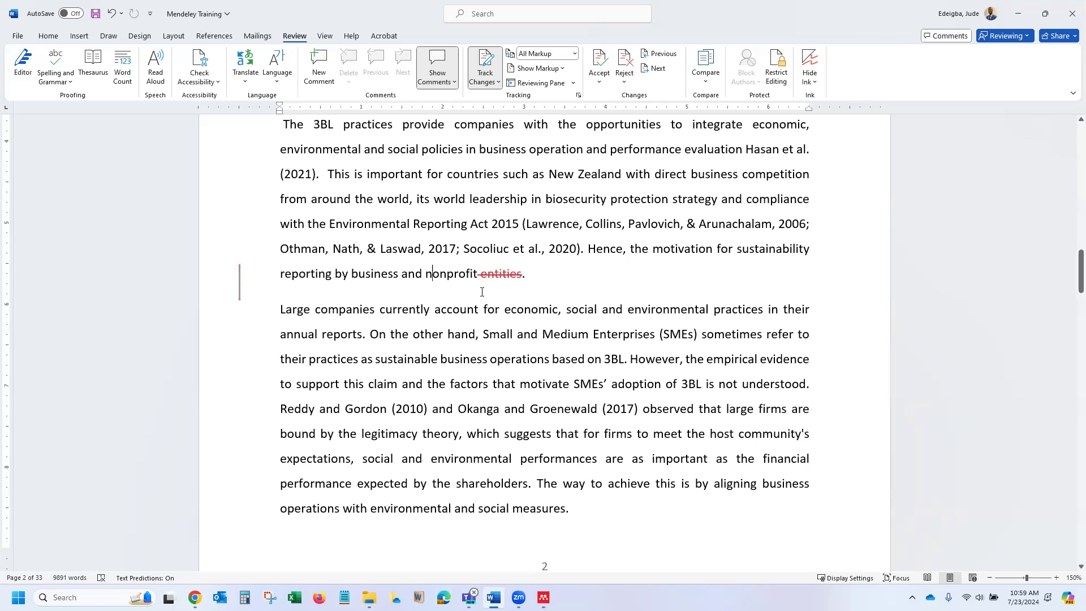
mouse_move(493, 274)
left_click(240, 286)
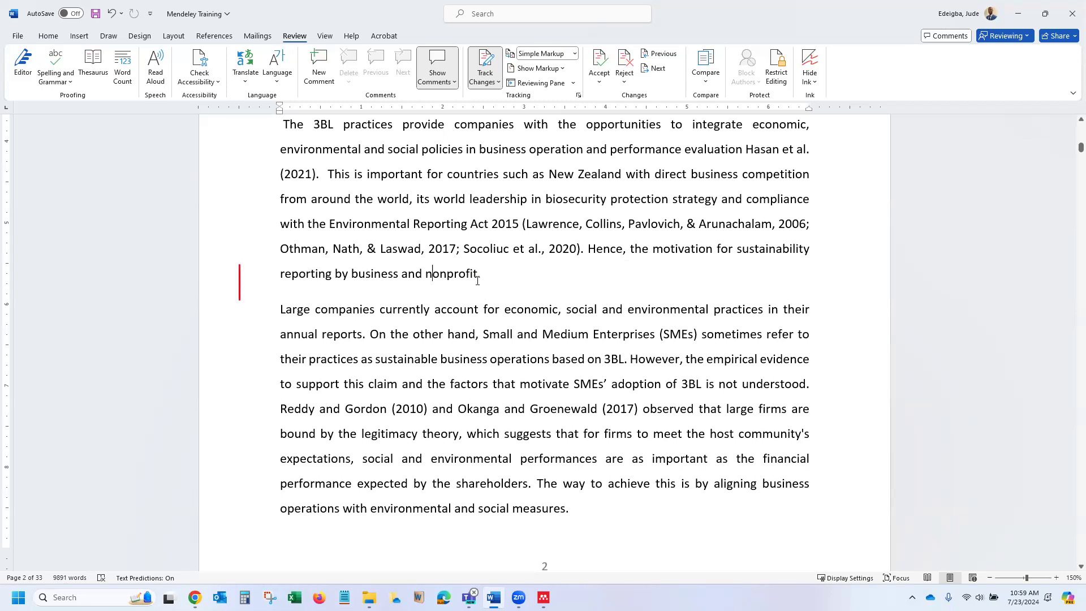
left_click(239, 287)
left_click(239, 279)
left_click(573, 54)
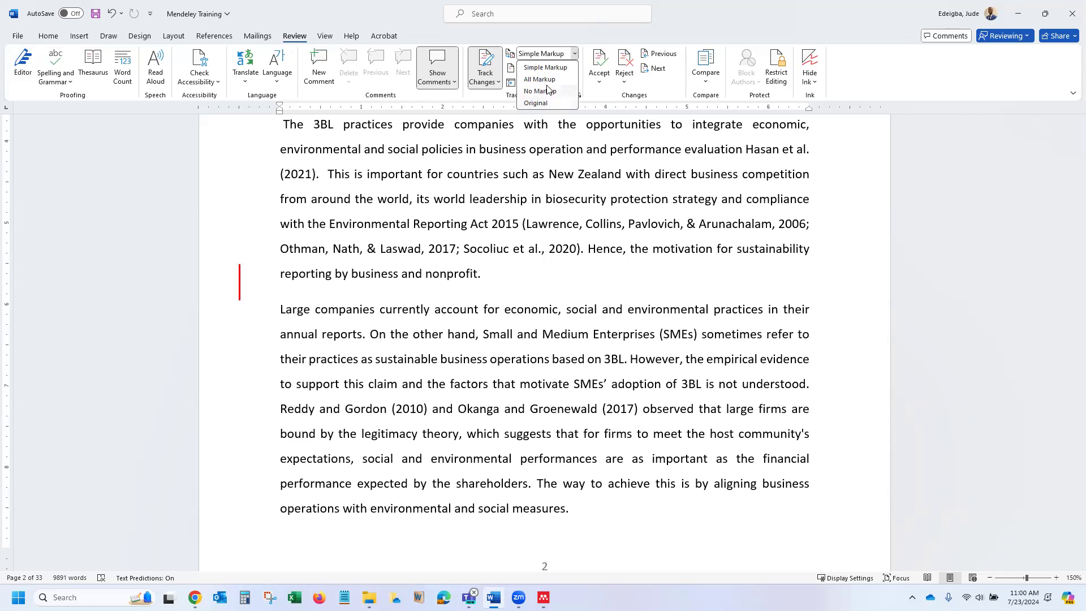
left_click(548, 82)
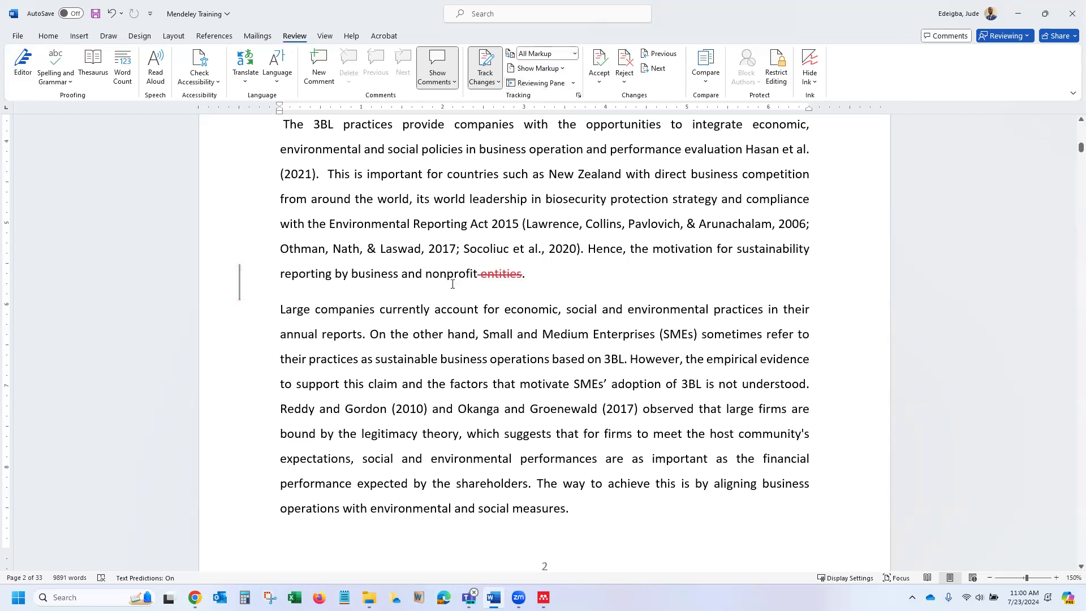
Step: Add the tracked sentence "Today is July 23." after the last sentence of the 3BL paragraph
left_click(525, 274)
key("ctrl+z")
type("entities. Today ")
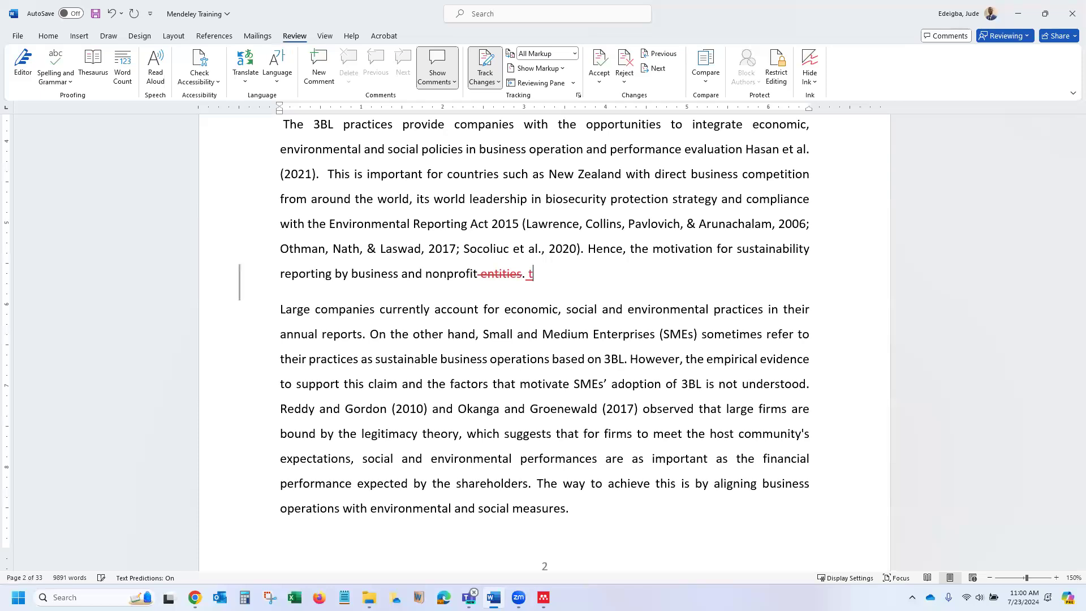
type("is July ")
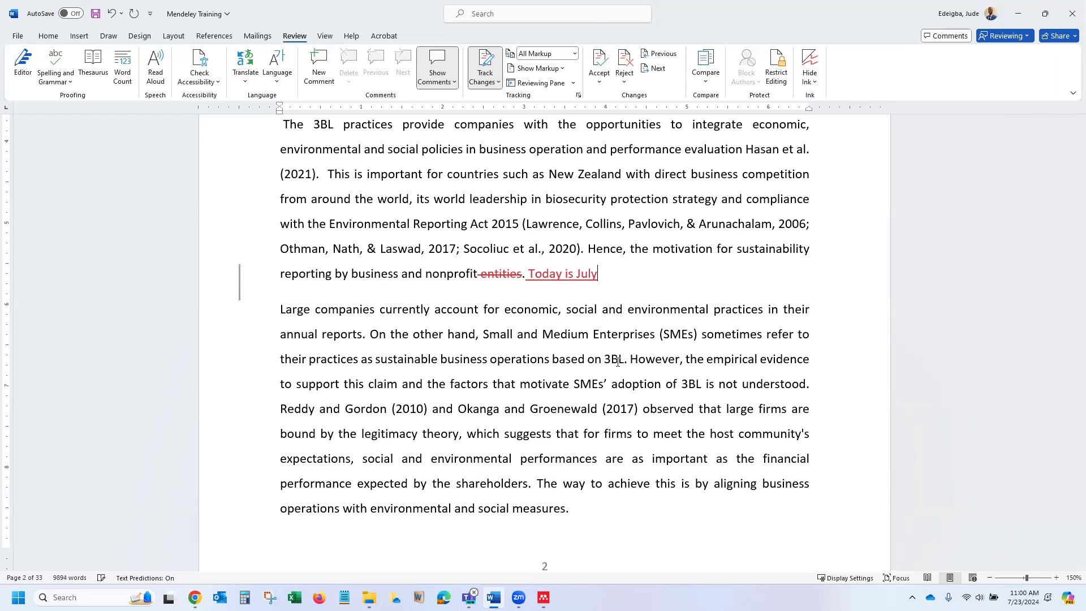
type("23")
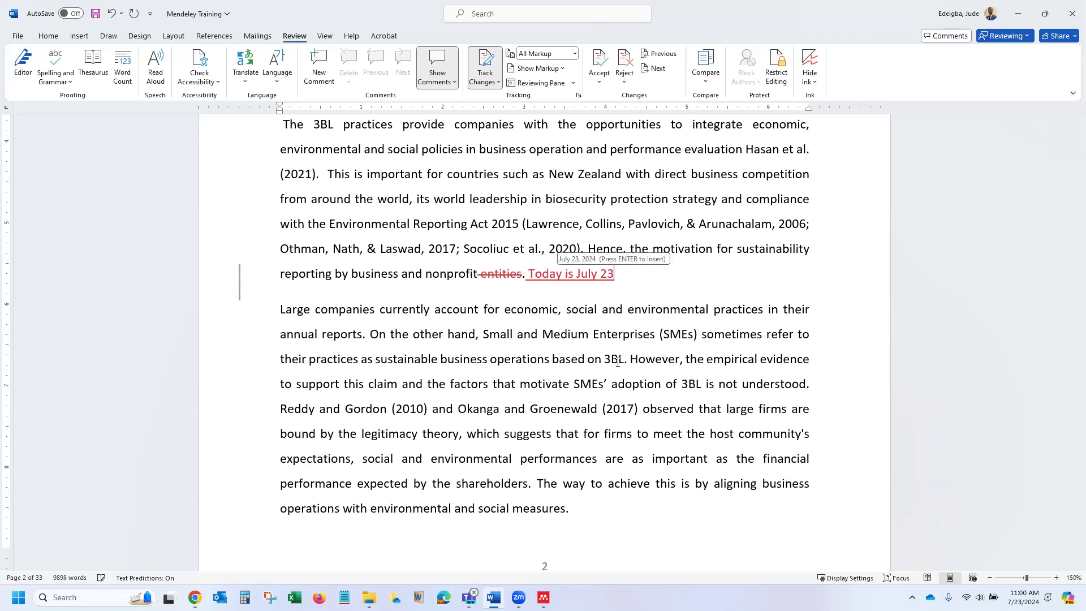
type(".")
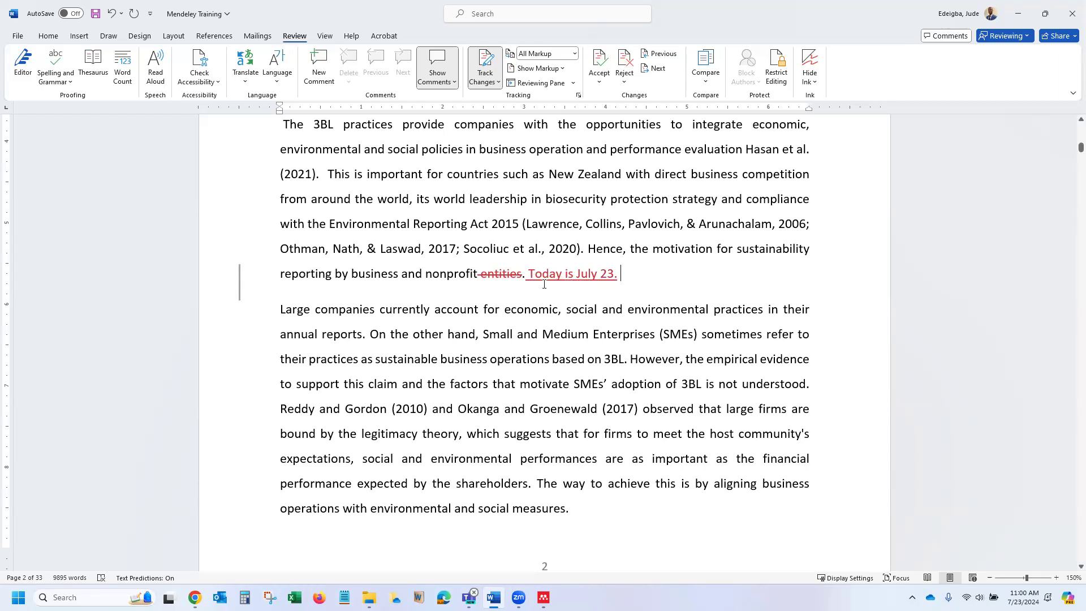
Step: Compare the tracked deletion and insertion in simple markup and in full markup
mouse_move(558, 278)
left_click(239, 287)
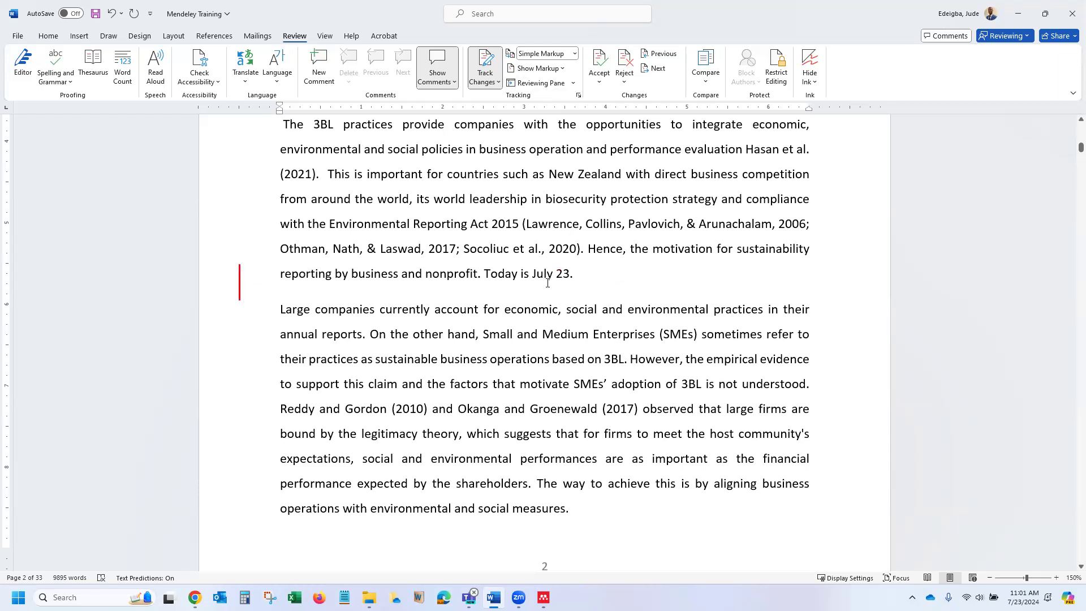
left_click(240, 282)
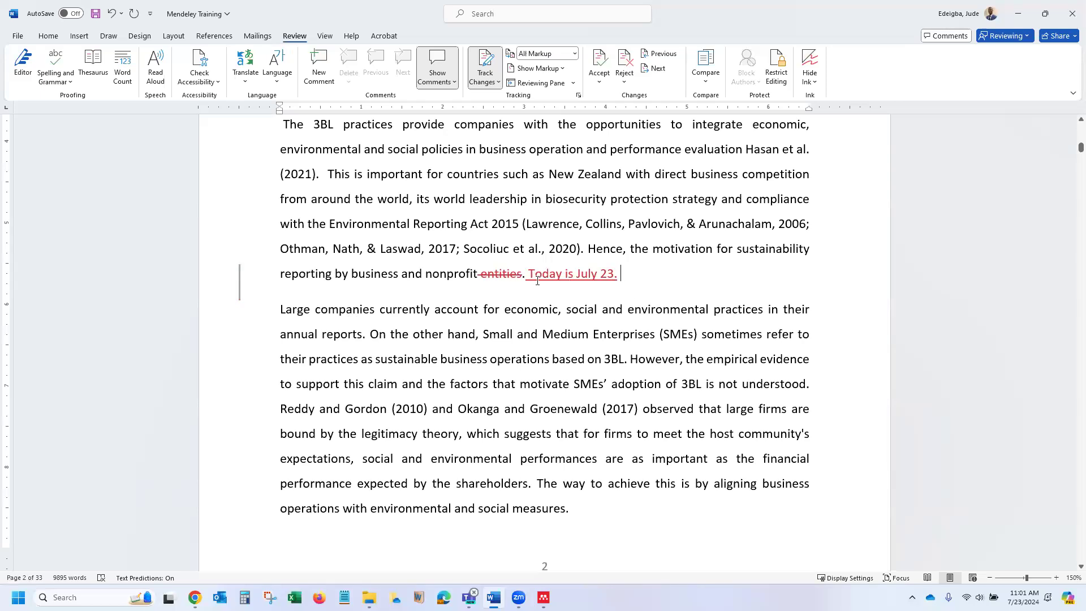
Step: Delete the inserted sentence "Today is July 23." from the end of the 3BL paragraph
left_click_drag(530, 276, 623, 275)
key("Delete")
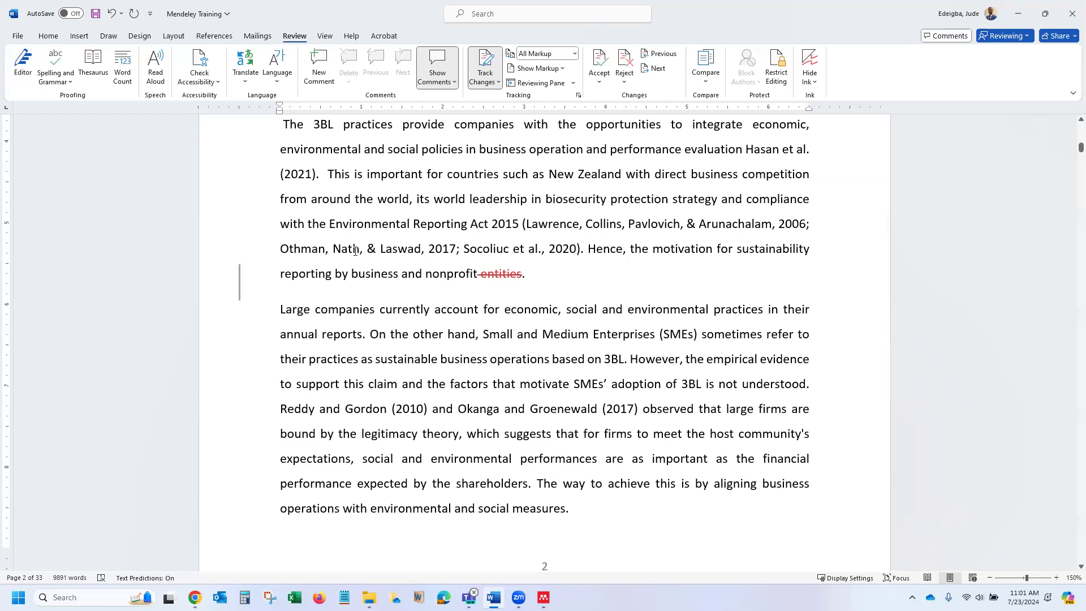
Step: Set the markup display to No Markup to view the text without revision marks
left_click(574, 53)
left_click(544, 95)
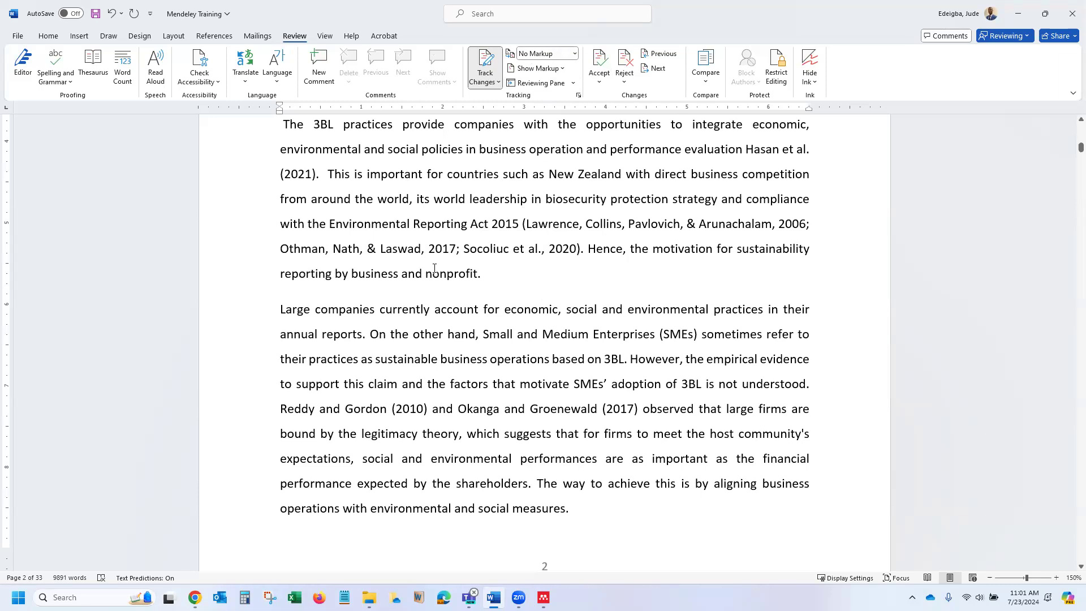
left_click(575, 59)
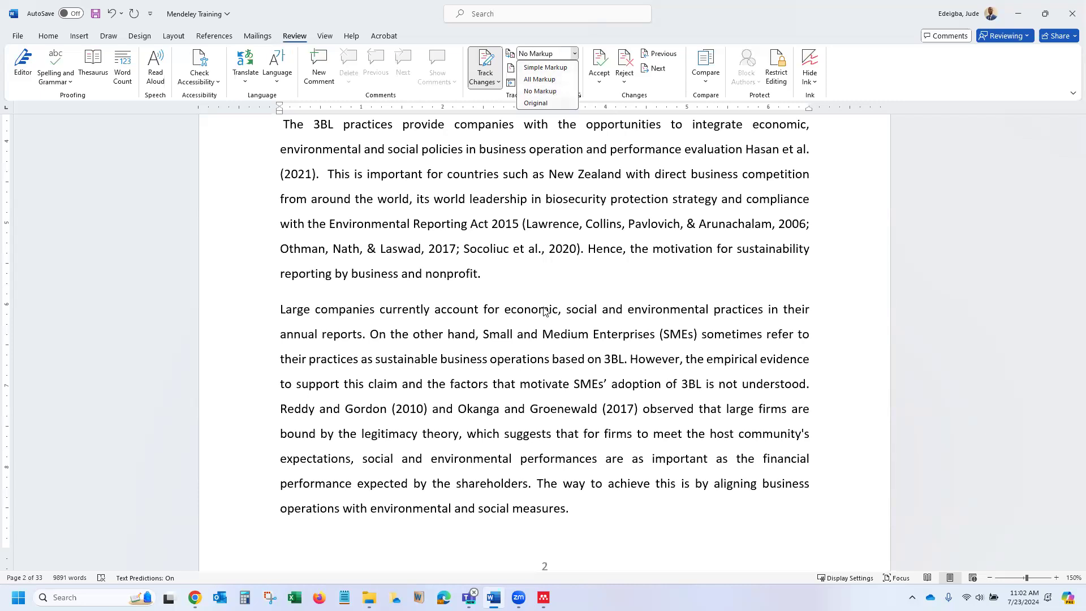
left_click(517, 274)
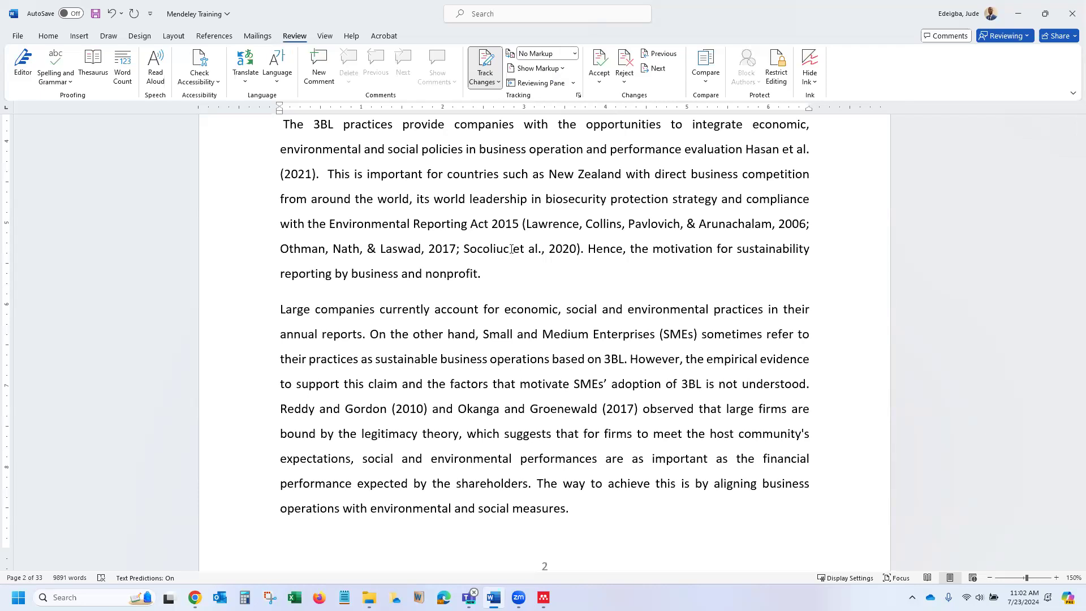
Step: Delete the passage from "countries such as New Zealand" through "compliance" and display the revisions with All Markup
left_click_drag(447, 174, 809, 209)
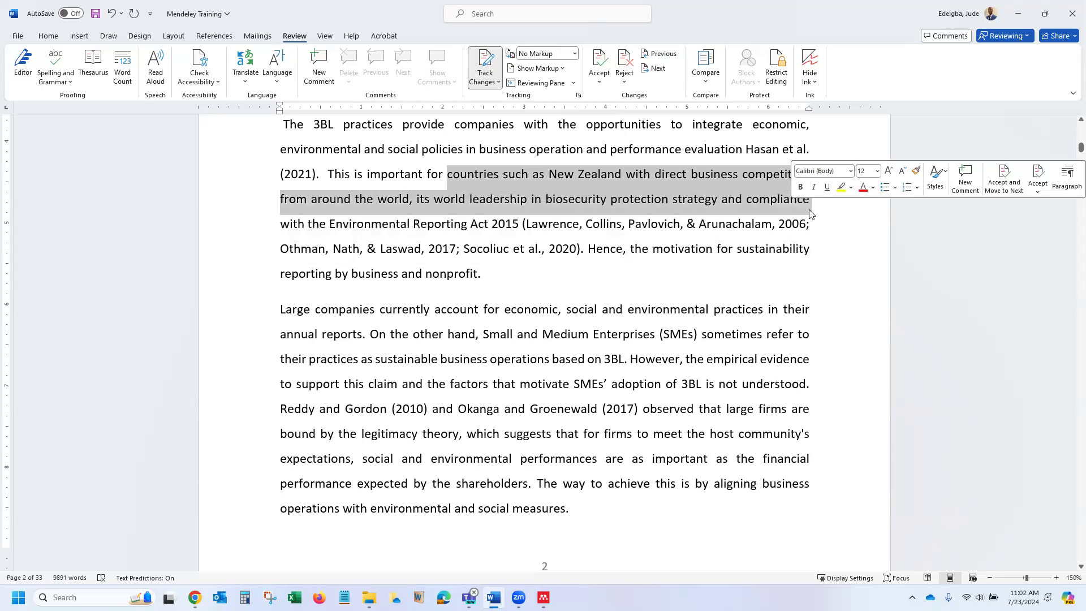
key("Delete")
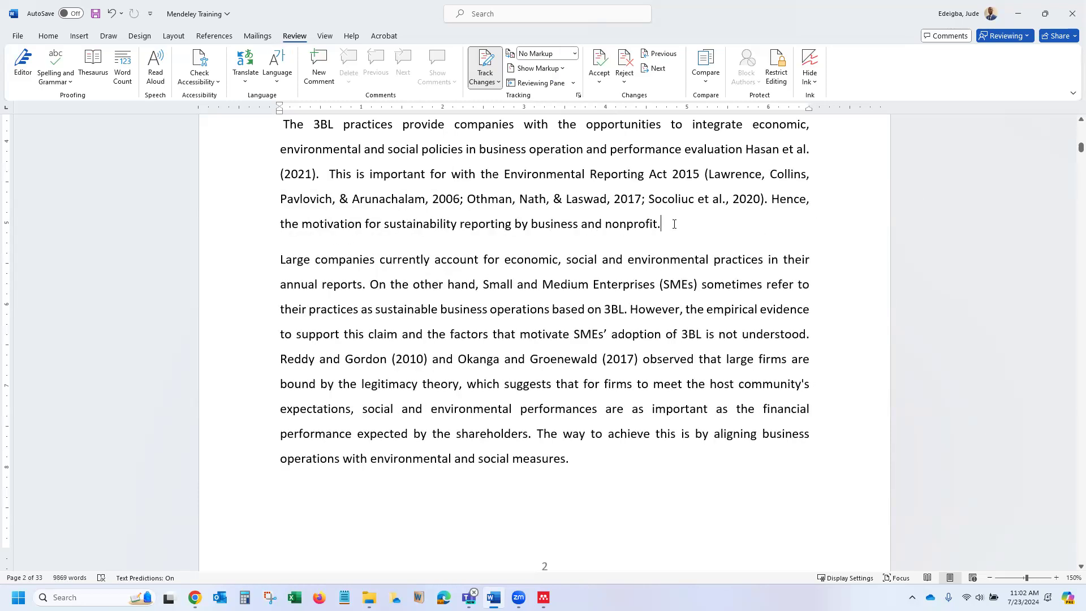
left_click(574, 54)
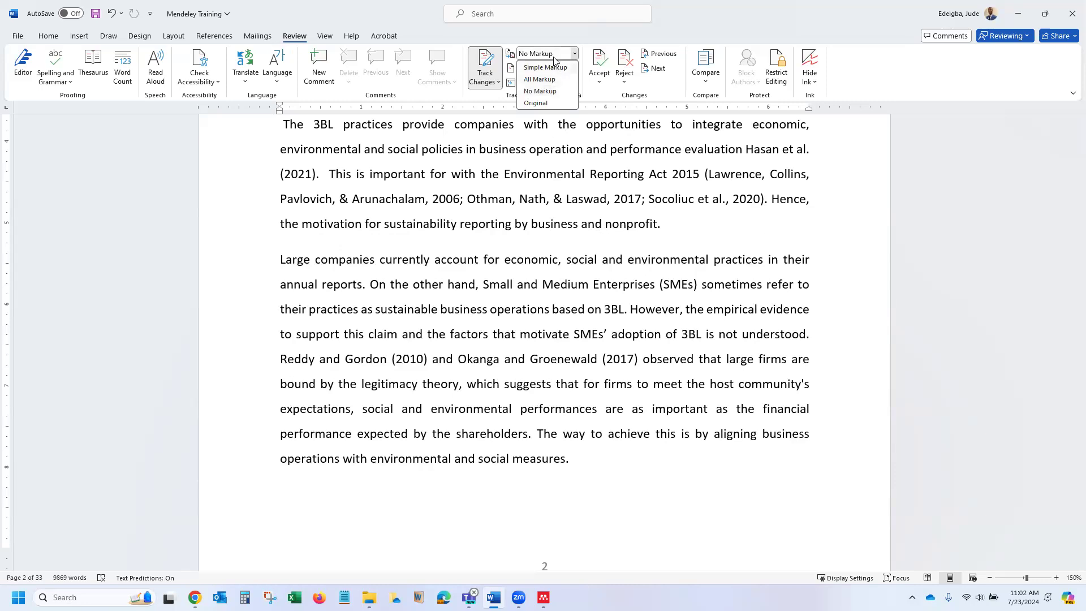
left_click(548, 82)
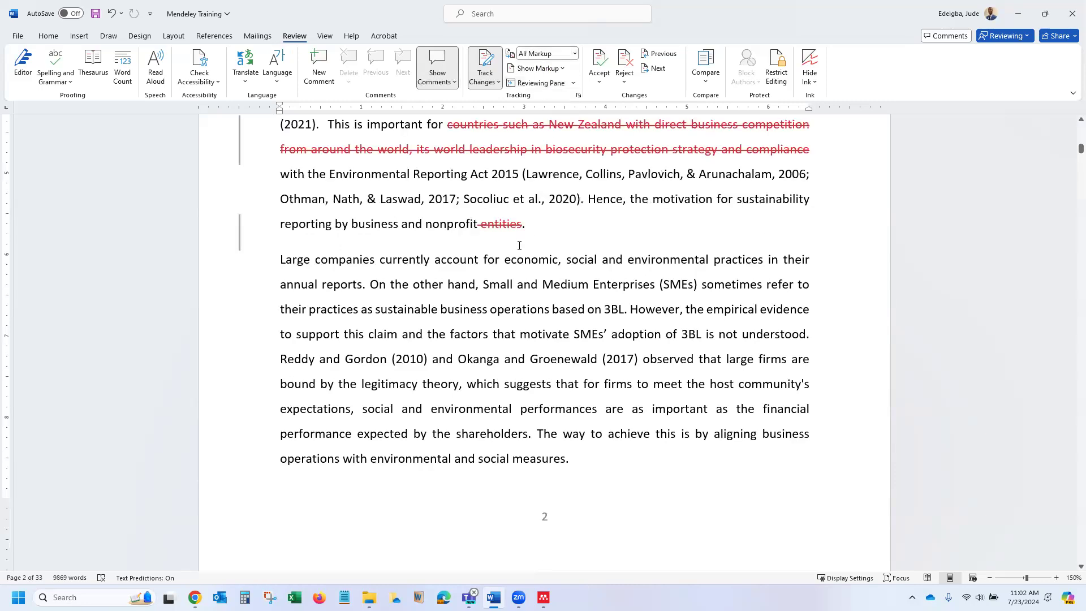
scroll(562, 256, "up", 1)
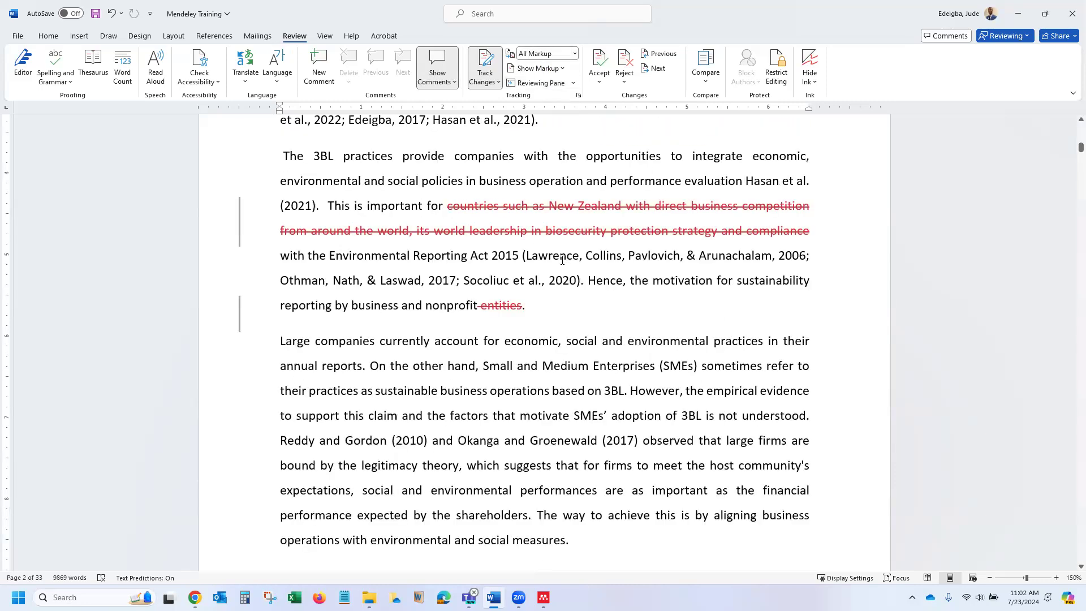
Step: Reject only the tracked deletion of the "countries such as New Zealand" passage and undo that rejection
left_click(445, 206)
left_click_drag(446, 205, 820, 231)
left_click_drag(387, 181, 786, 254)
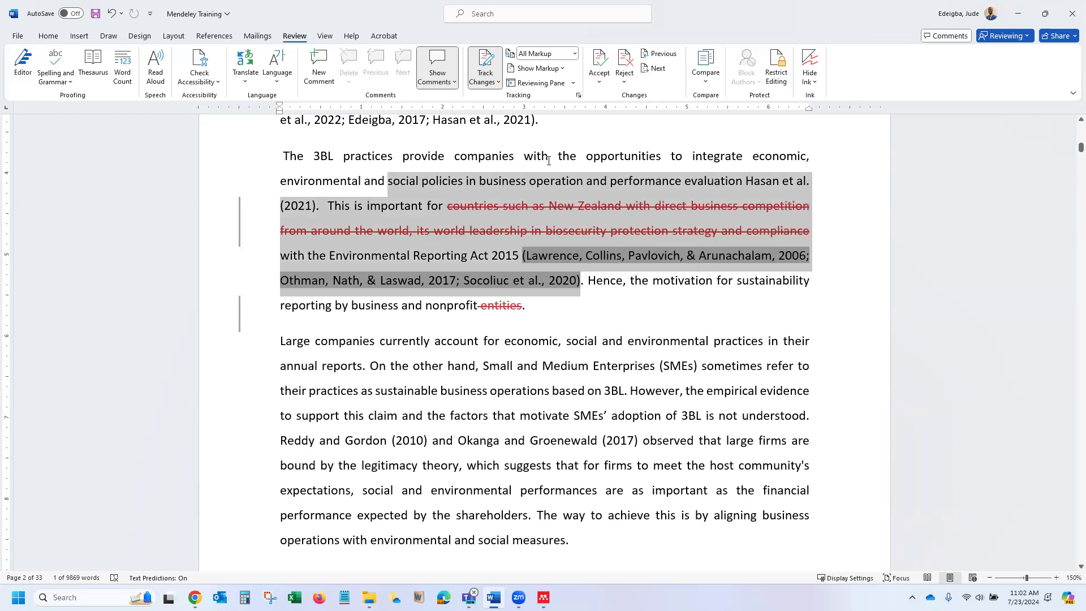
left_click(624, 85)
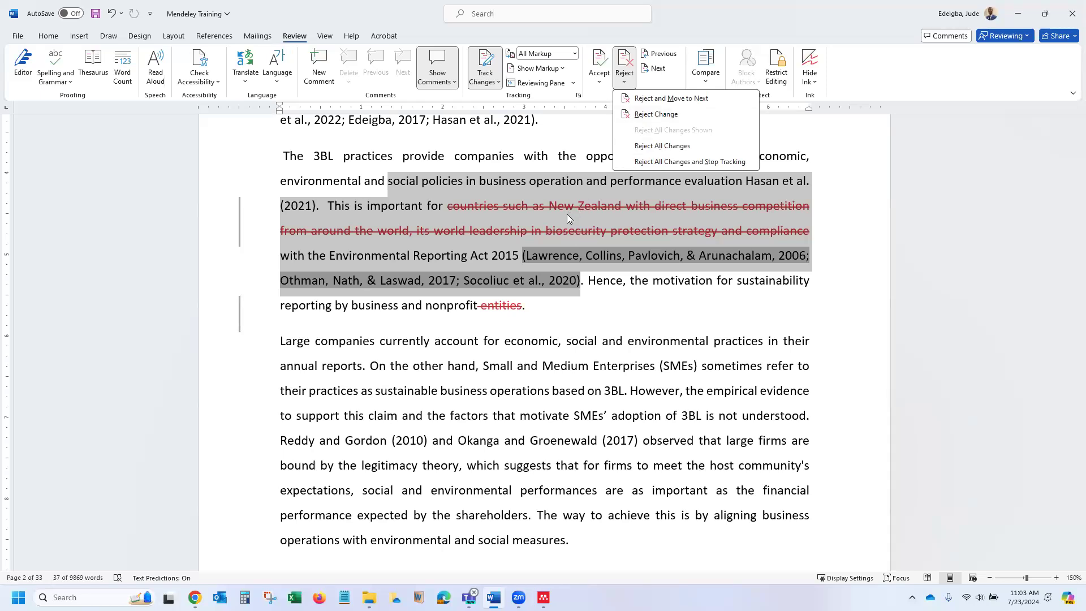
left_click(655, 115)
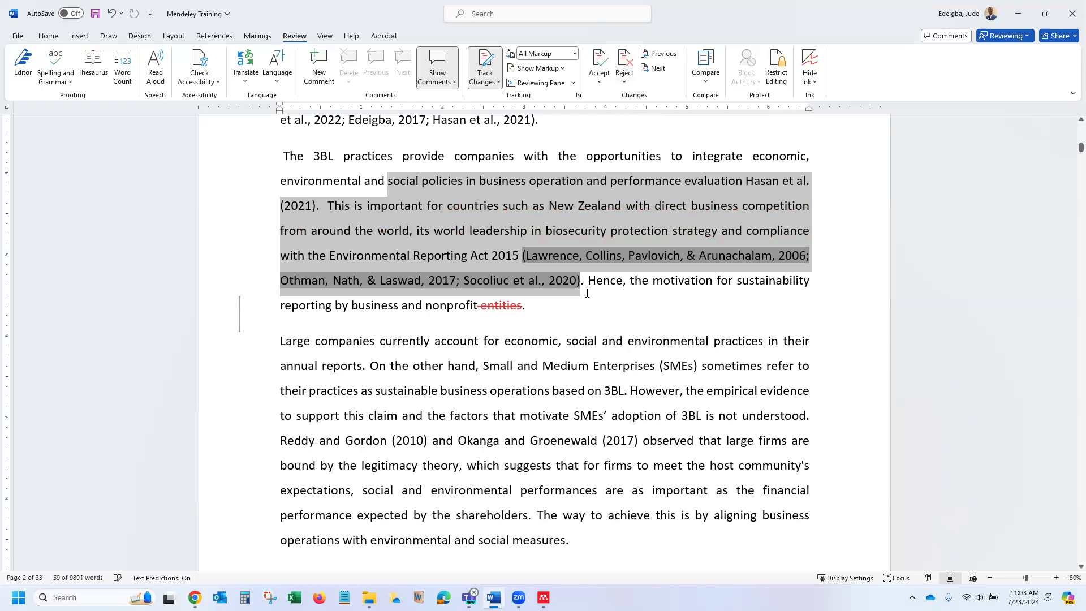
left_click(588, 292)
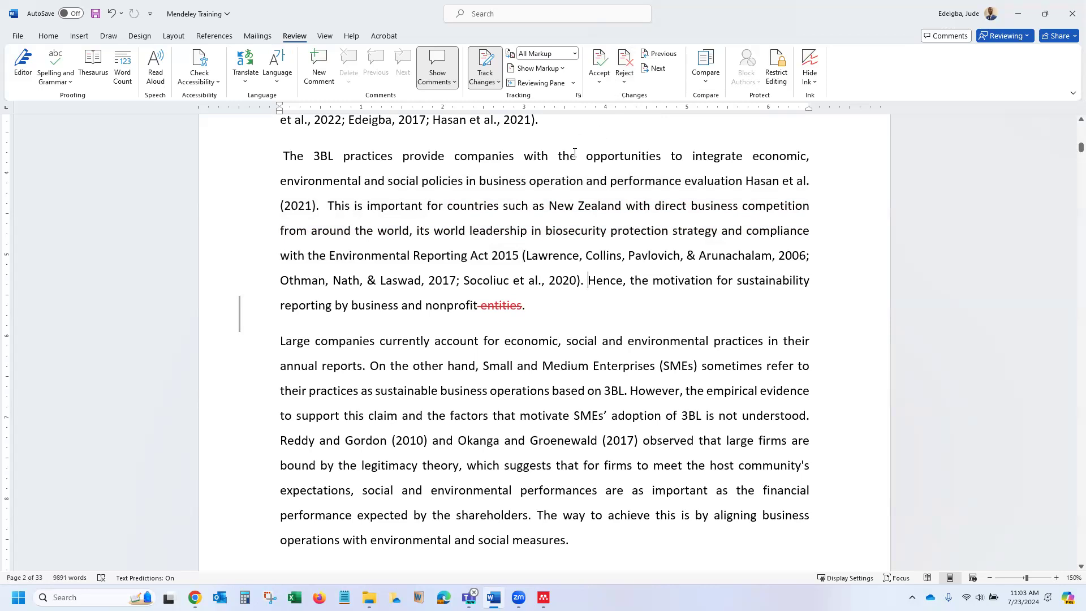
key("ctrl+z")
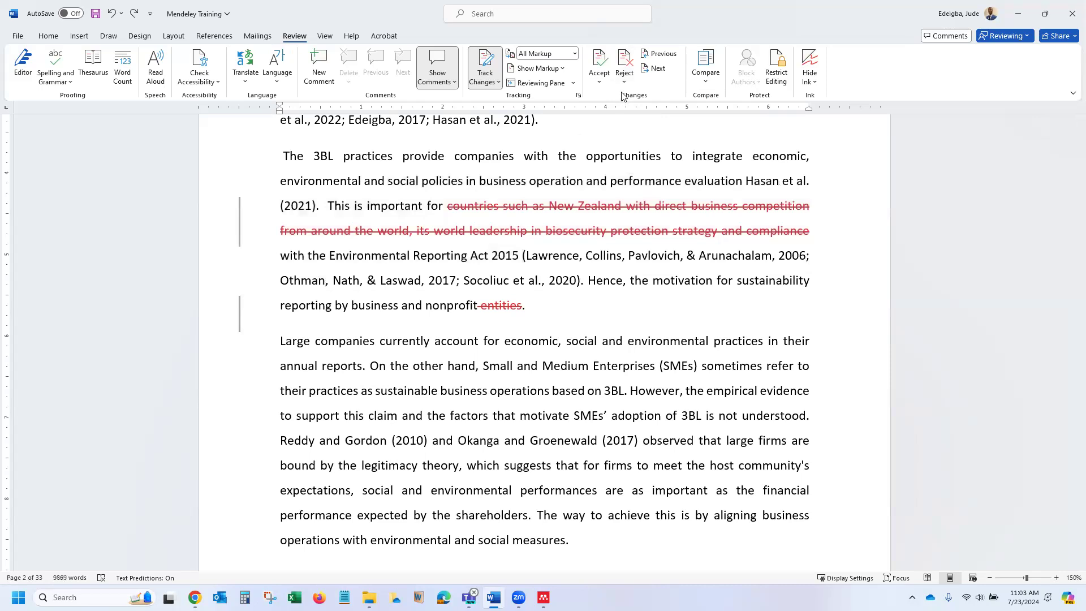
Step: Reject all tracked changes in the document at once and undo that rejection
left_click(624, 85)
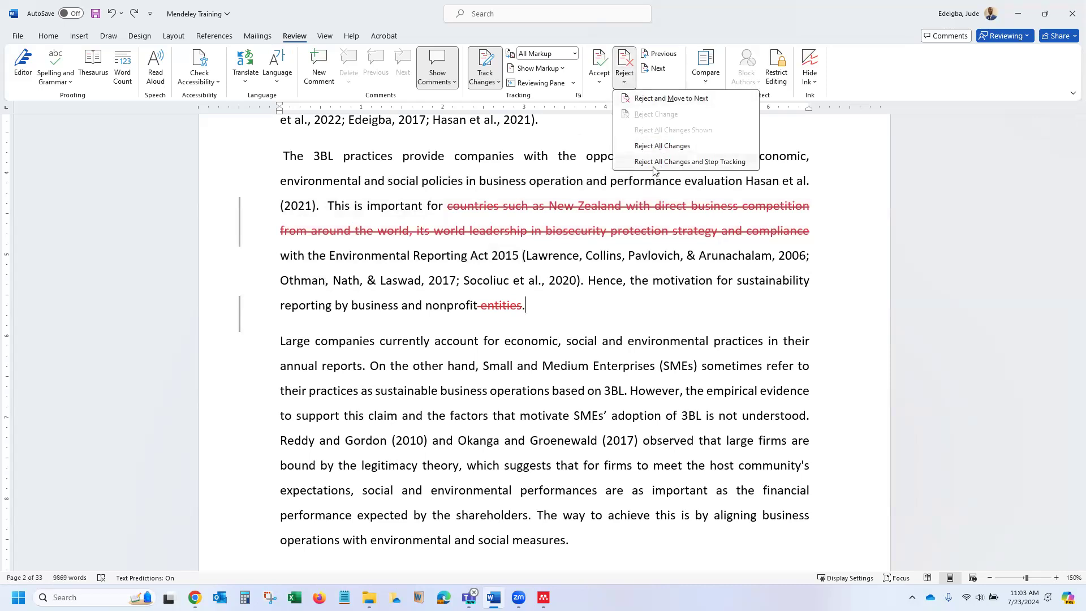
left_click(657, 148)
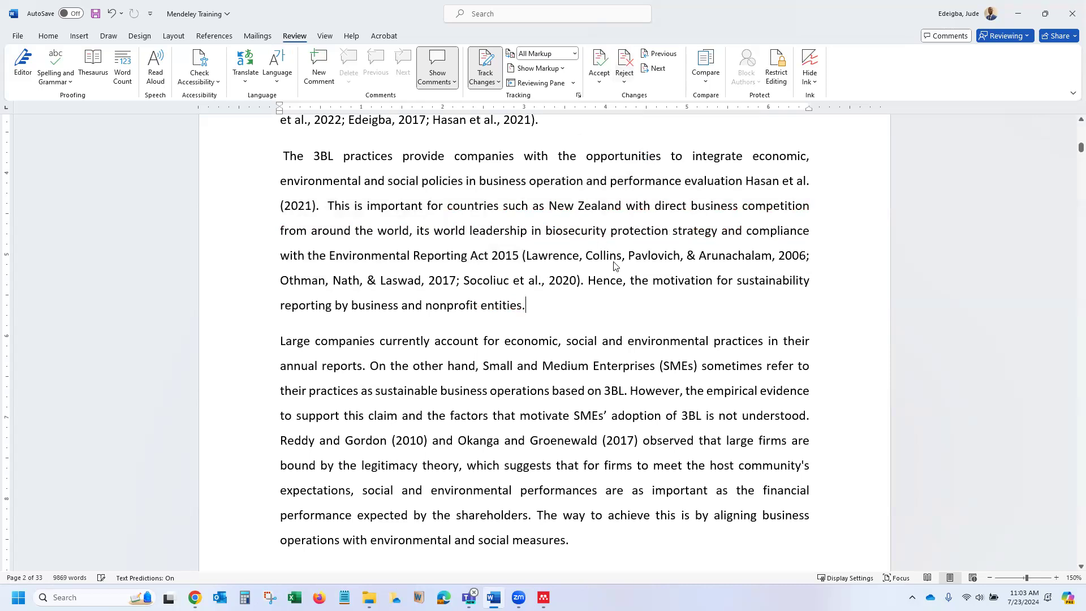
left_click(569, 304)
key("ctrl+z")
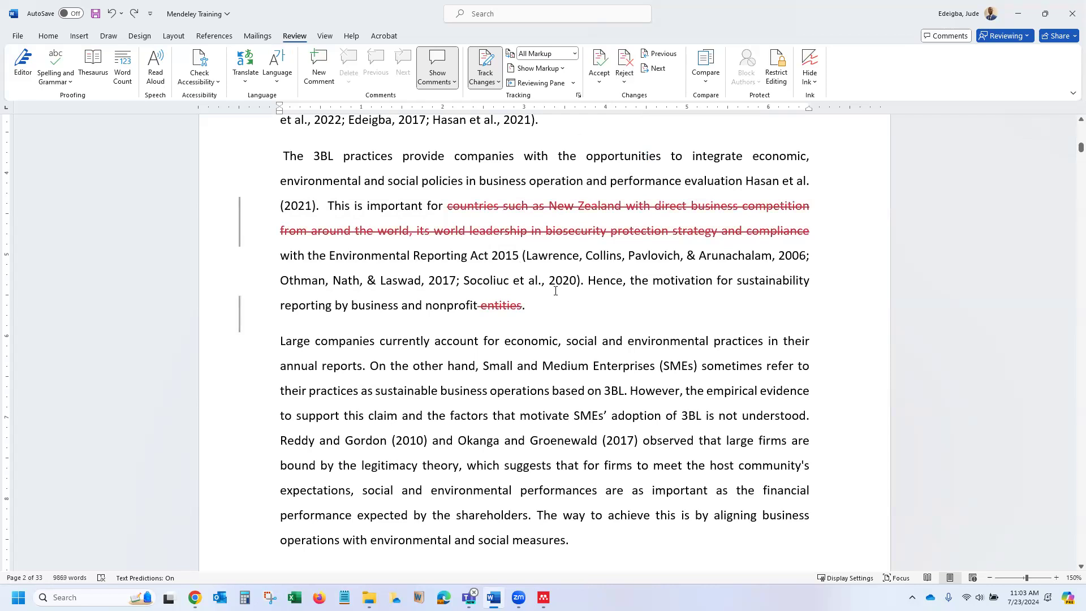
left_click(553, 286)
left_click(631, 283)
Step: Accept all tracked changes in the document at once and undo the acceptance
left_click(599, 84)
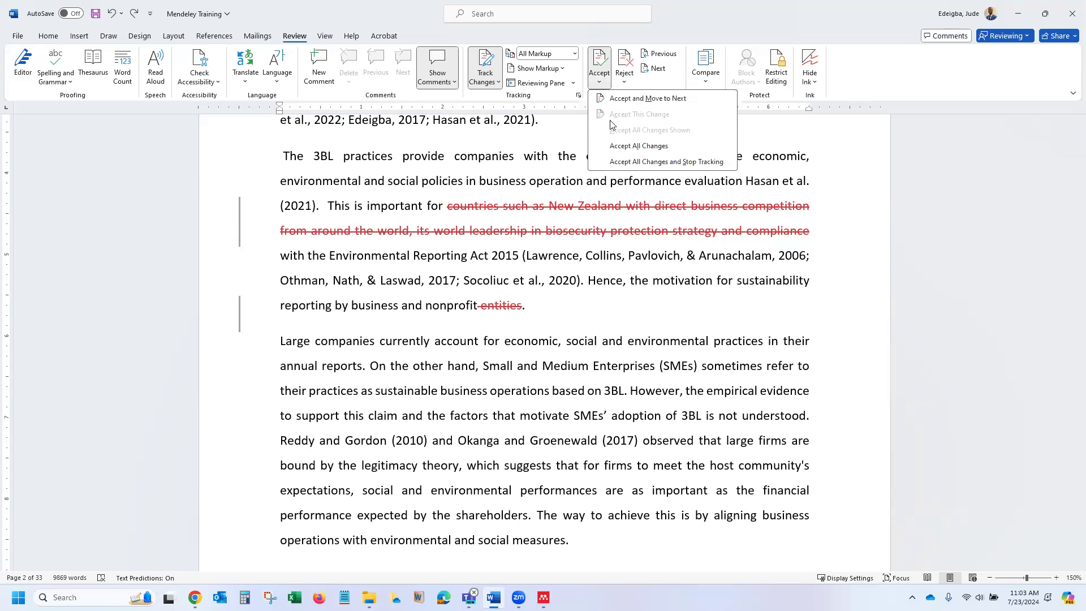
left_click(636, 146)
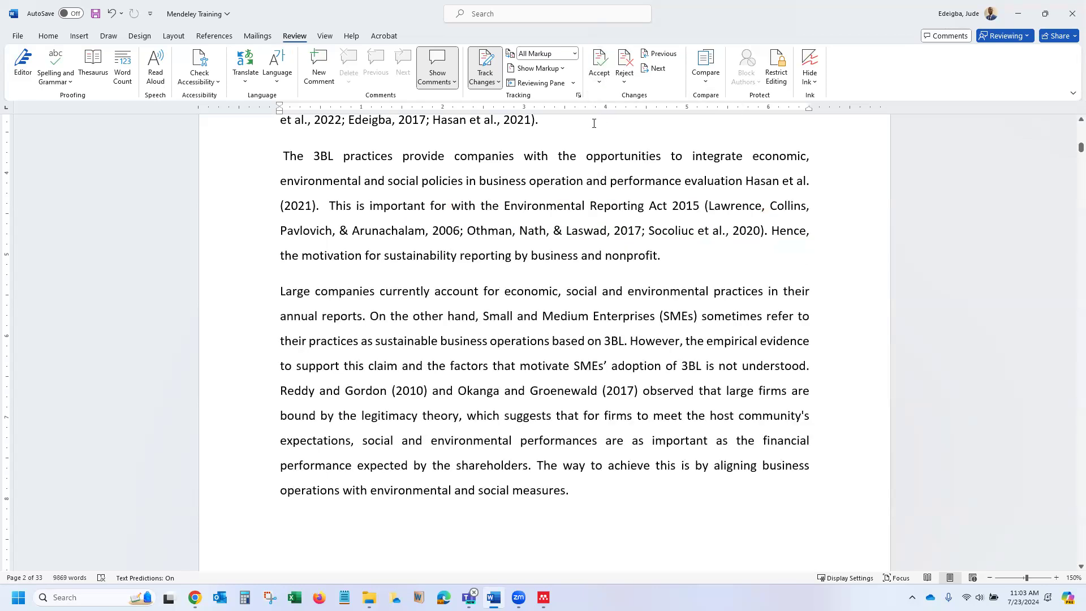
key("ctrl+z")
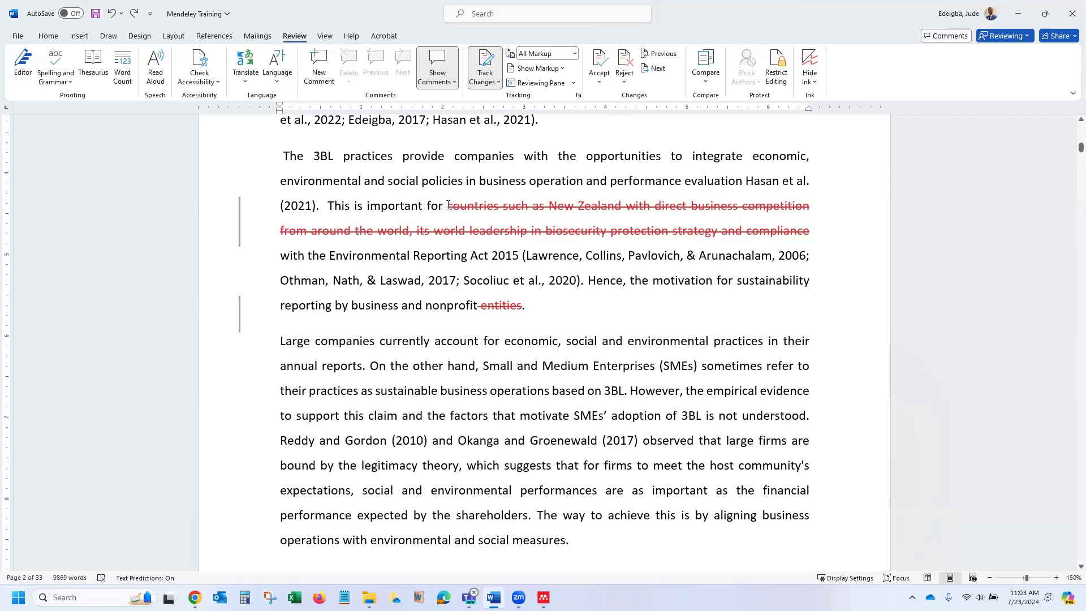
Step: Accept only the tracked deletion of the "countries such as New Zealand" passage, undo the acceptance and clear the selection
left_click_drag(447, 206, 799, 235)
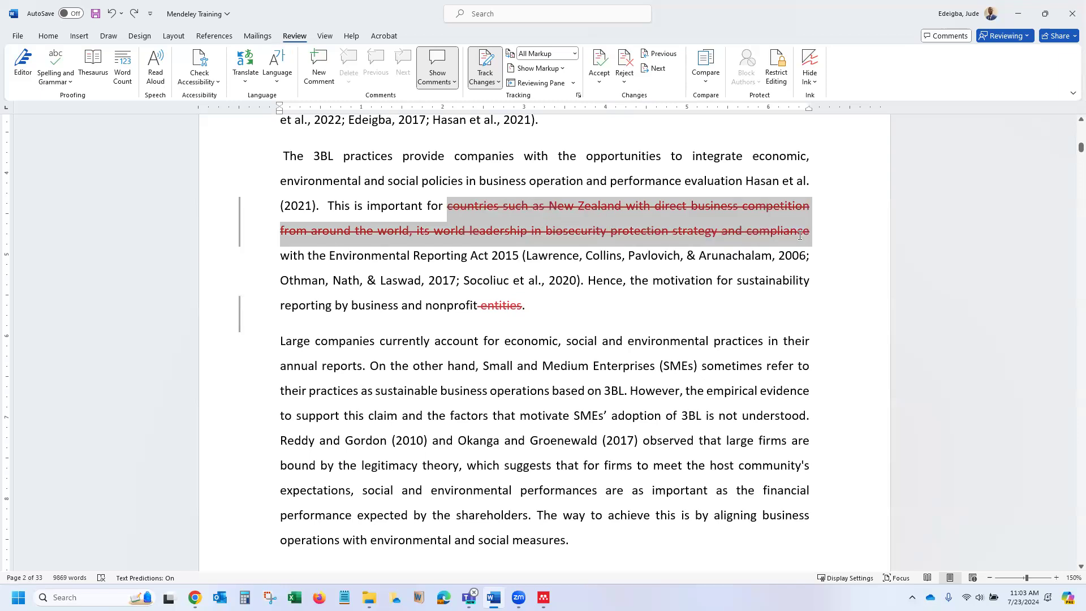
left_click(600, 87)
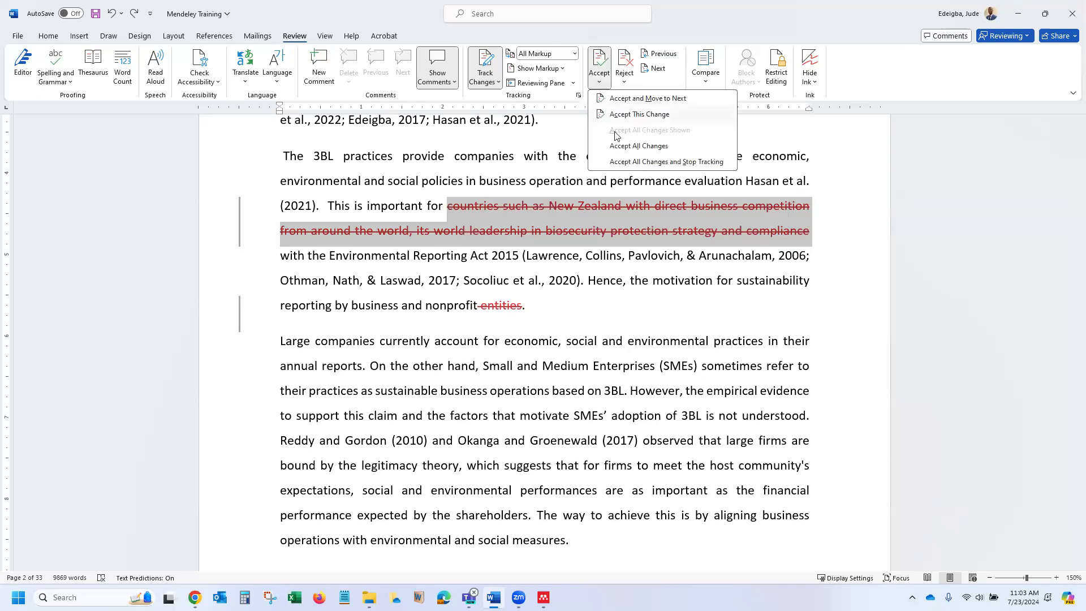
left_click(633, 114)
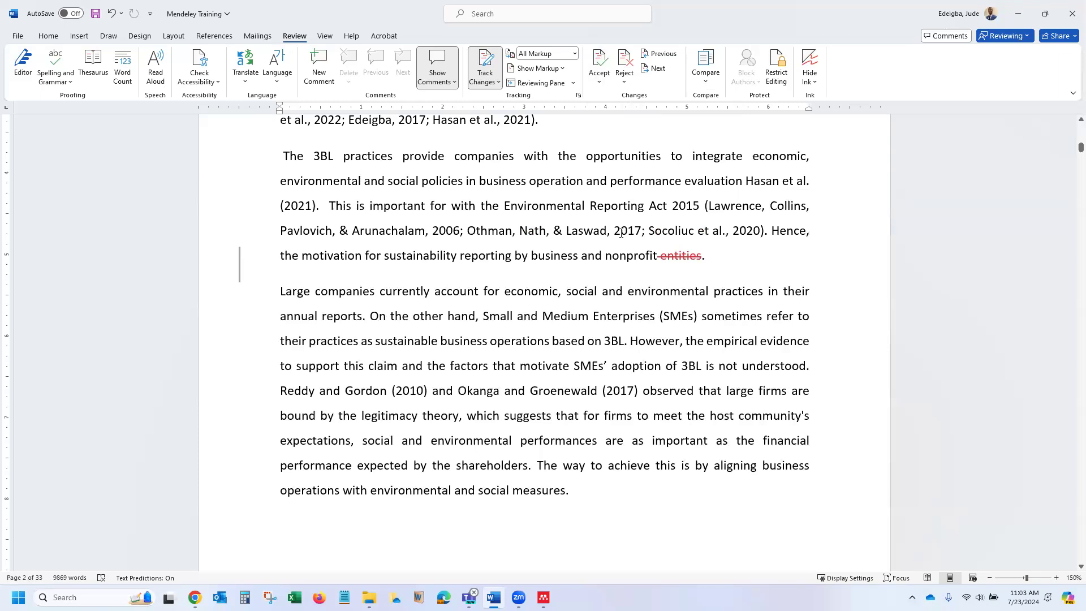
key("ctrl+z")
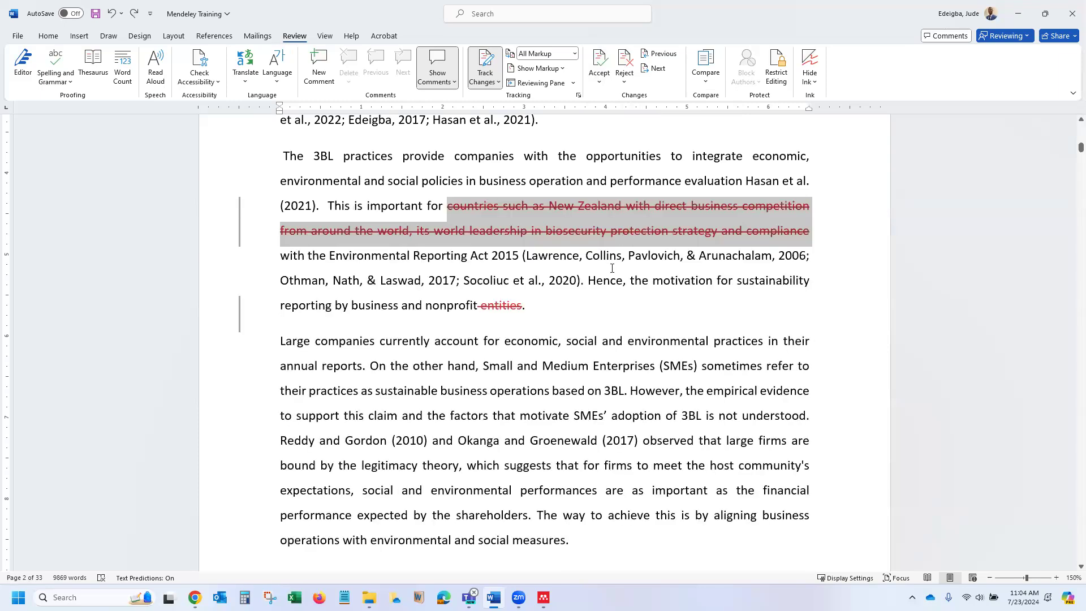
left_click(611, 268)
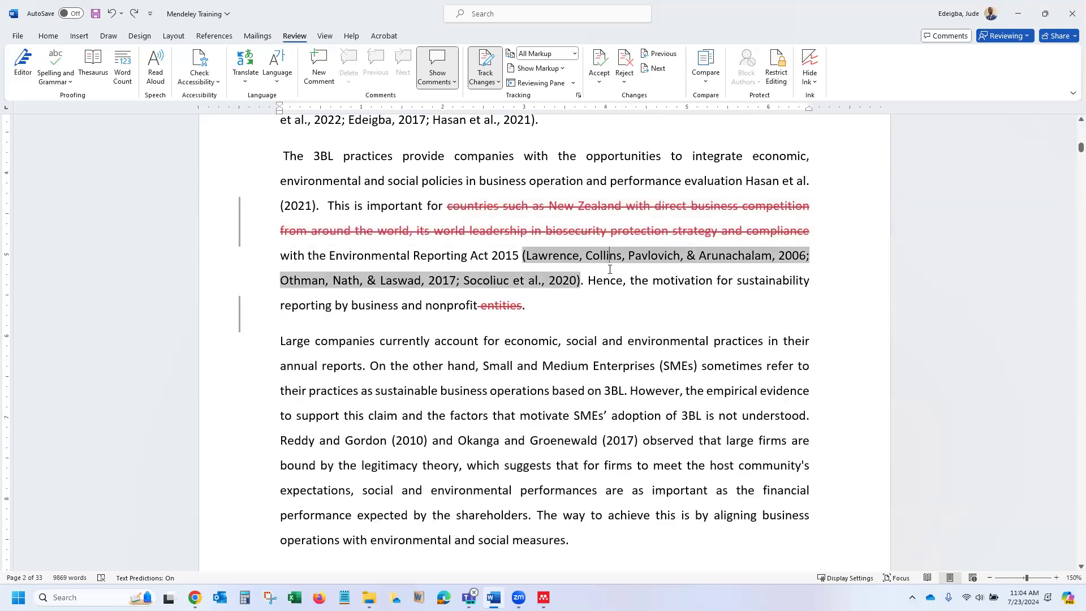
left_click(627, 301)
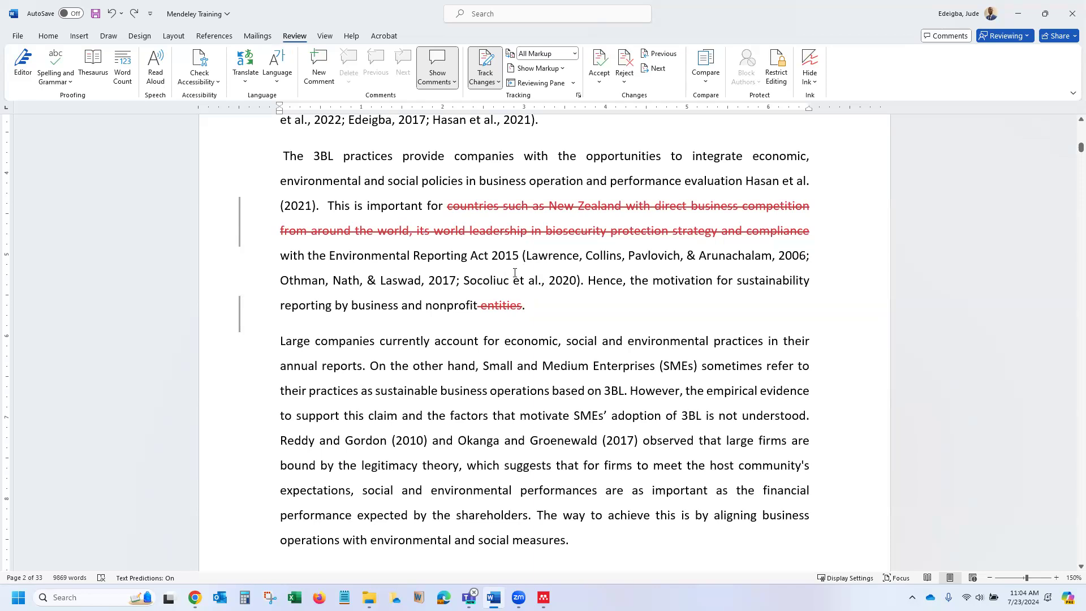
left_click(673, 311)
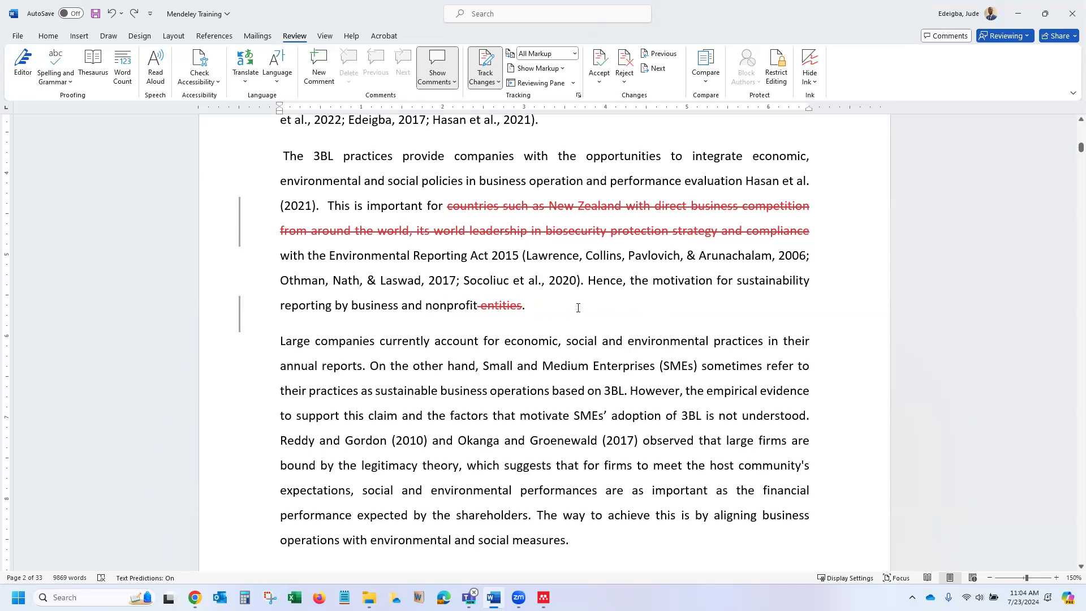